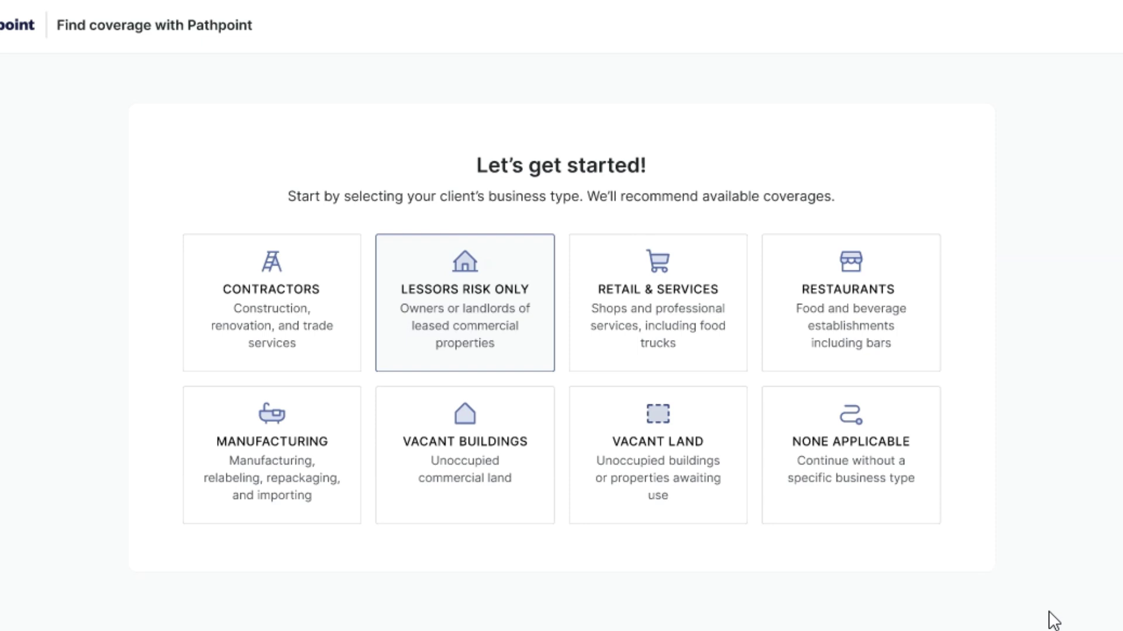
- Choose Lessors Risk Only as the client's business type, and switch to the prefilled Lessor's Risk Only General Liability & Property submission
click(432, 307)
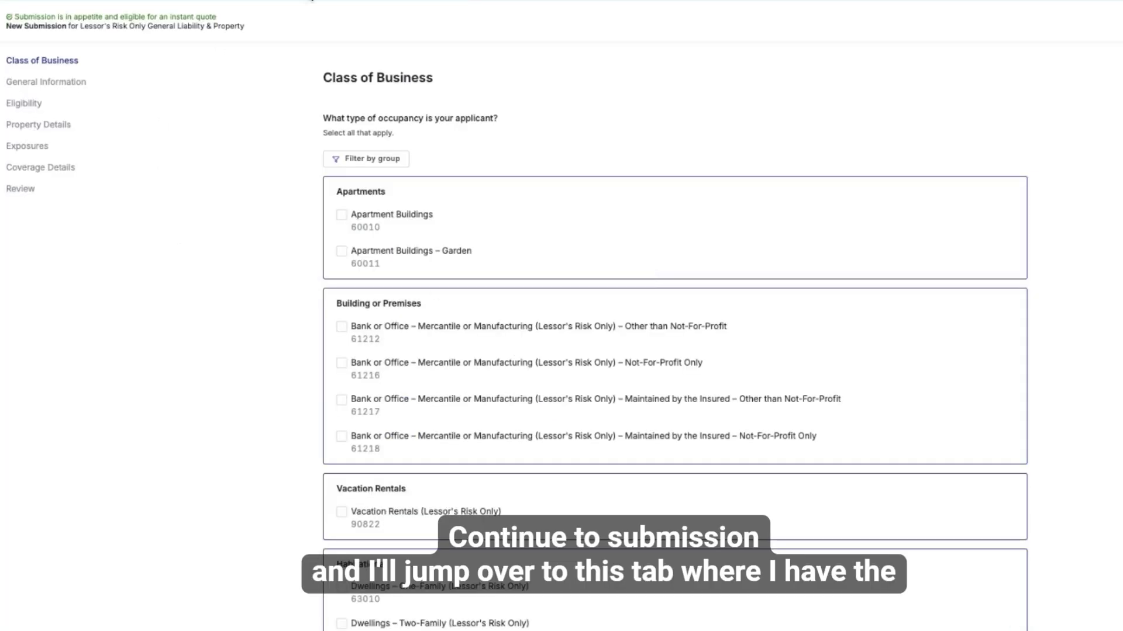
click(252, 1)
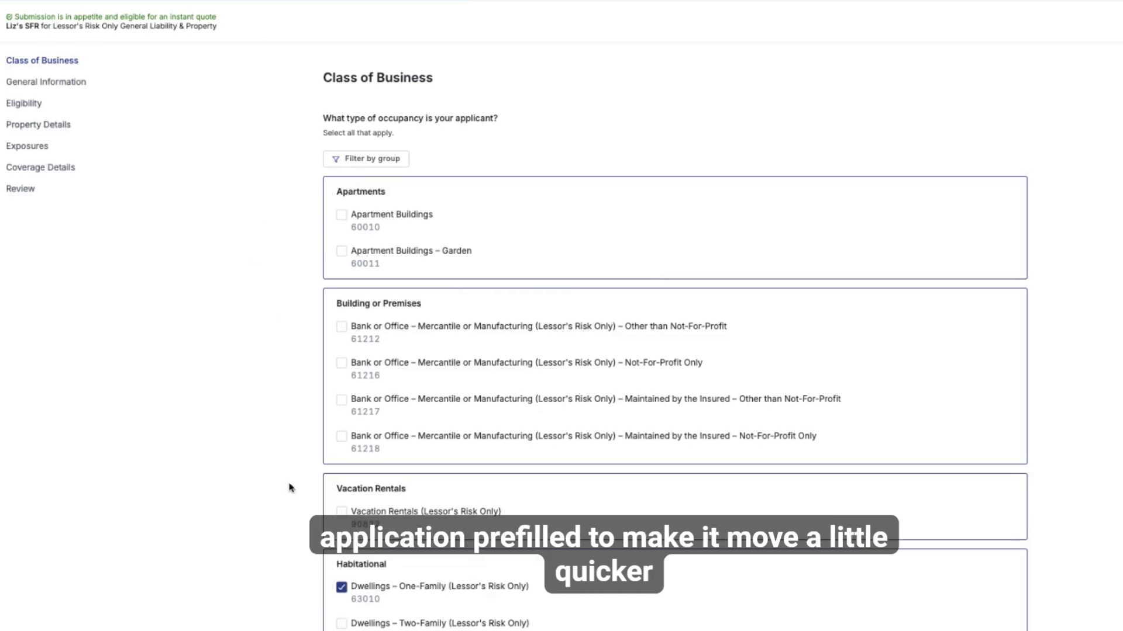
- Review the occupancy classes on the Class of Business page and continue to General Information
scroll(452, 559, down, 3)
scroll(452, 559, up, 3)
scroll(674, 341, down, 2)
scroll(674, 341, up, 1)
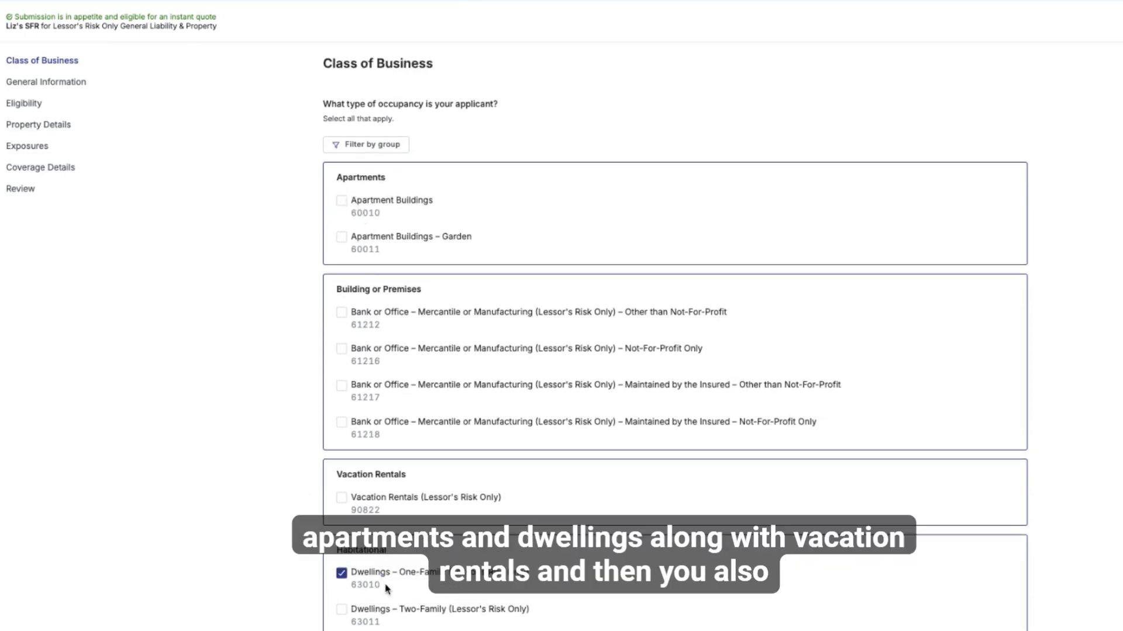
scroll(380, 479, down, 3)
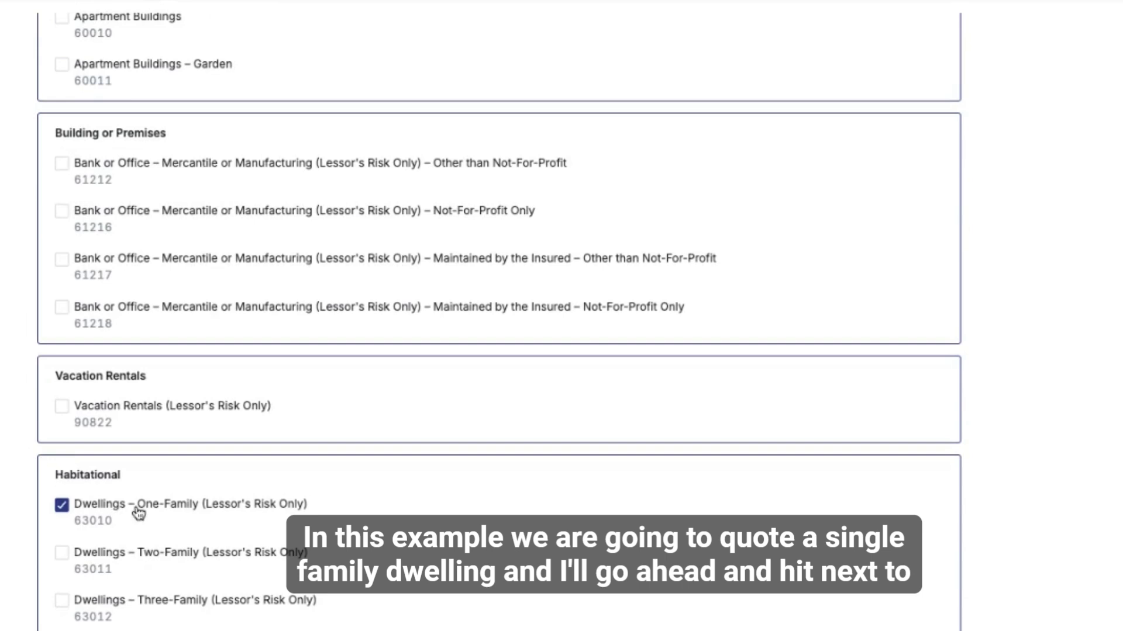
scroll(506, 527, down, 10)
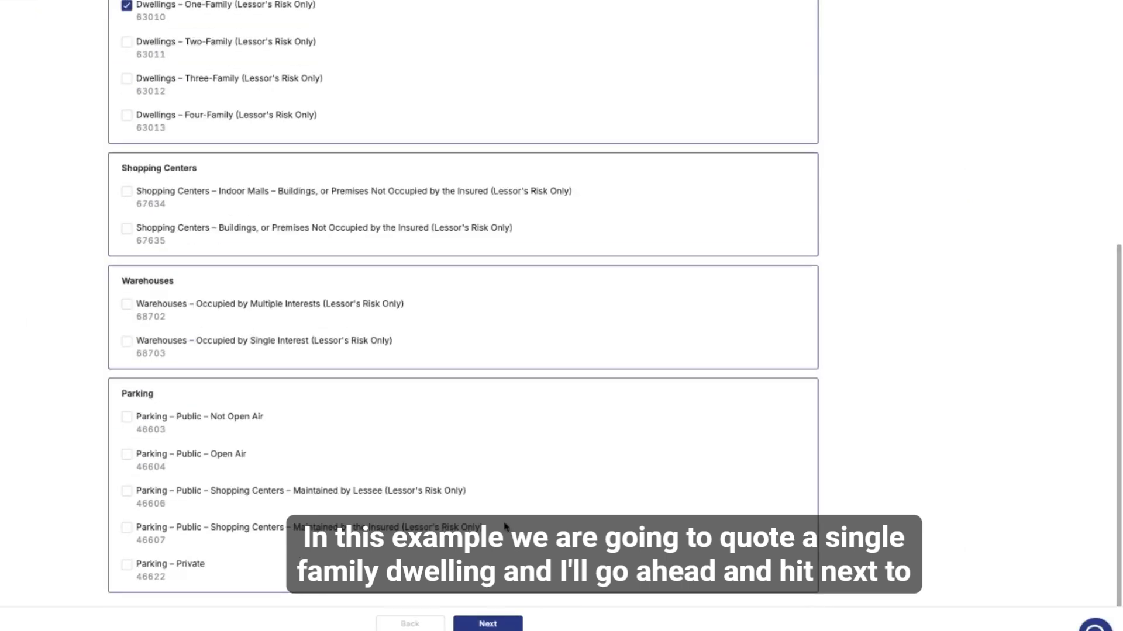
click(487, 623)
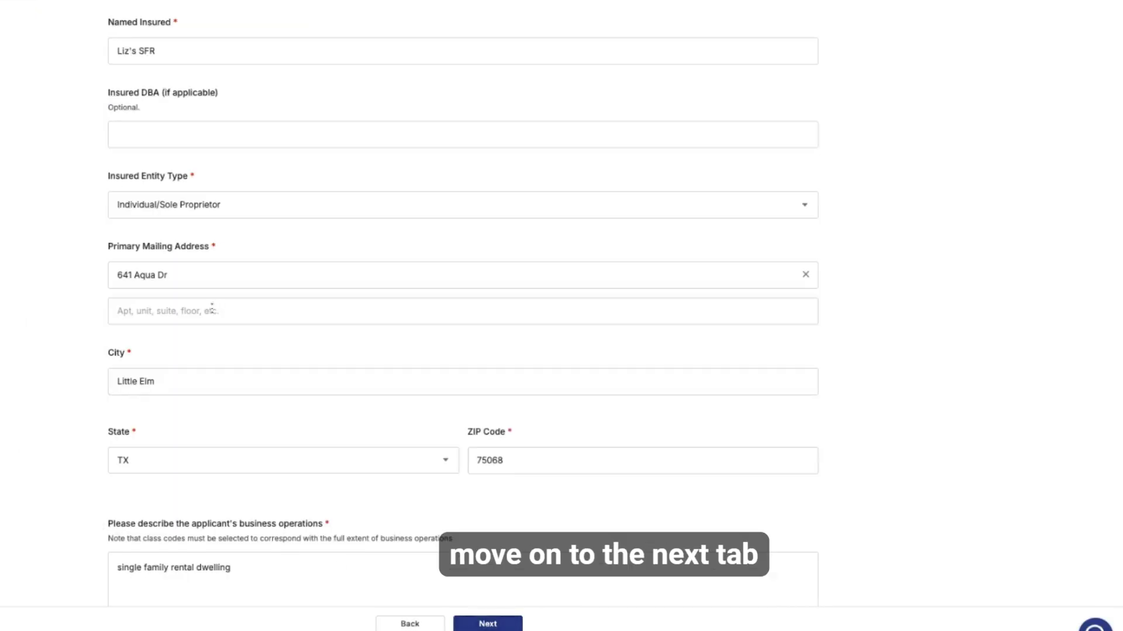
- Review the applicant's General Information entries, including named insured, entity type, mailing address, business operations and loss history
scroll(74, 321, down, 1)
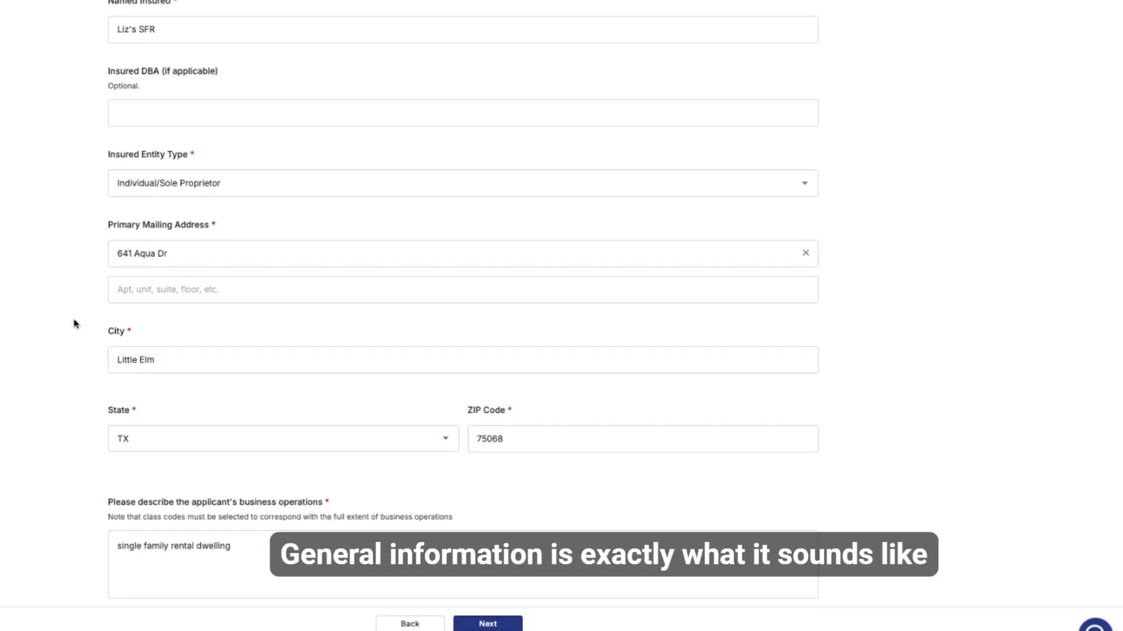
scroll(73, 323, down, 1)
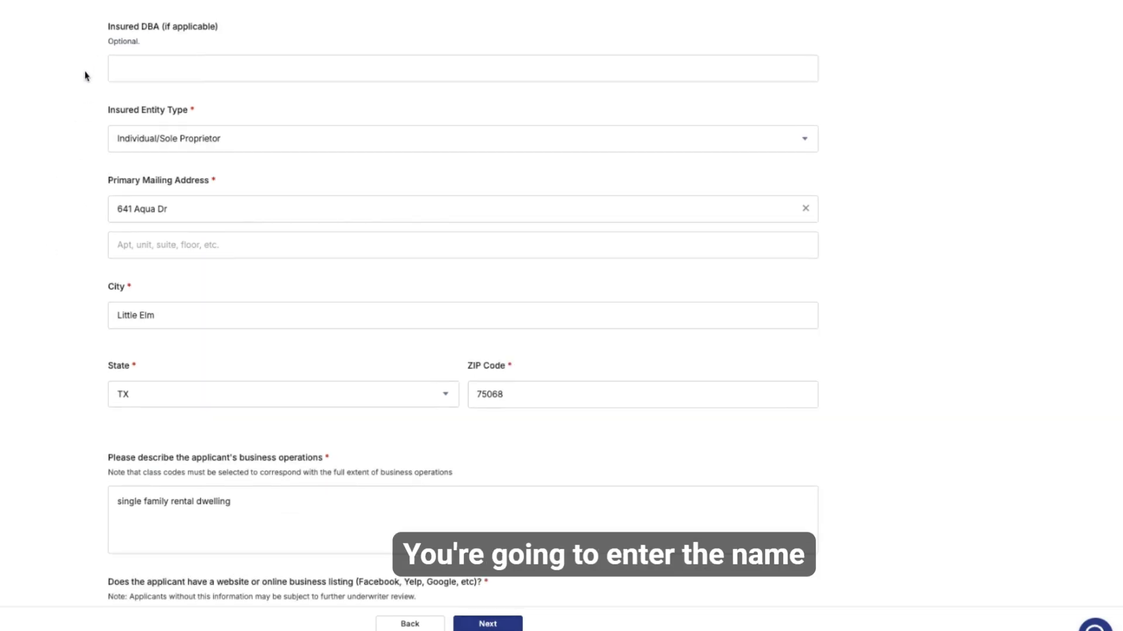
scroll(49, 383, down, 5)
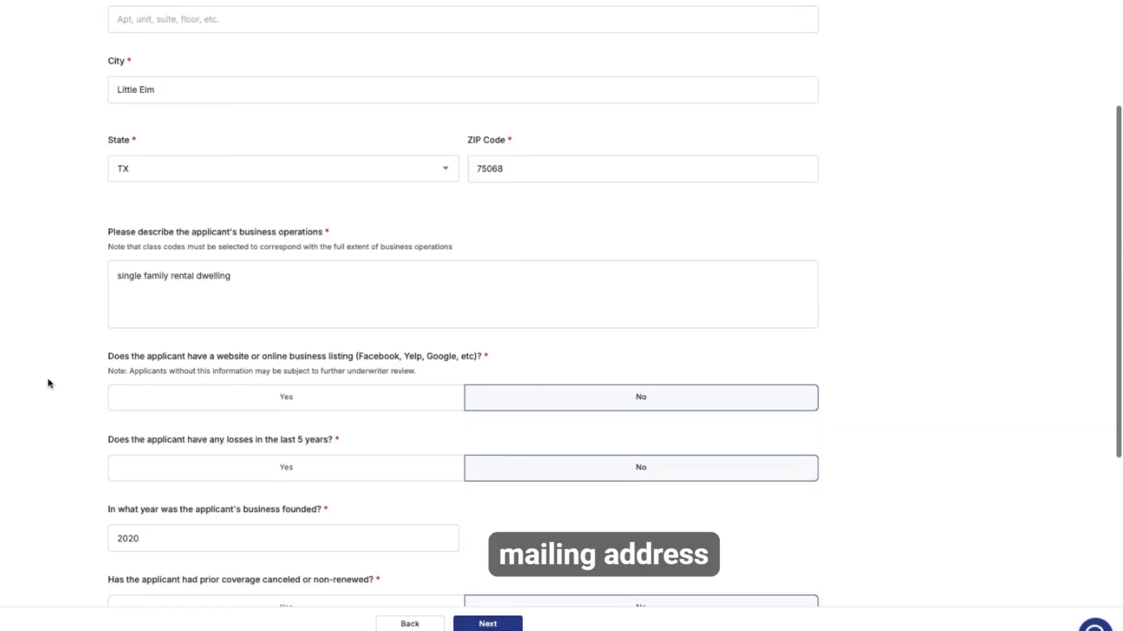
scroll(49, 383, down, 6)
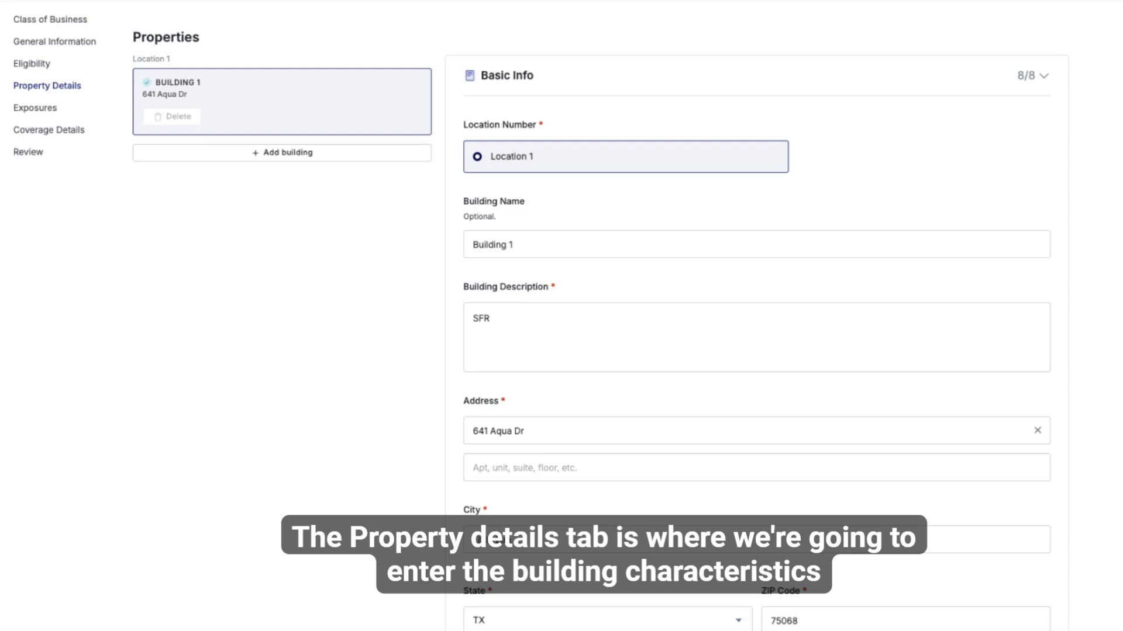
- Try adding a second building at a new location in Property Details, and delete that building again
scroll(381, 393, down, 2)
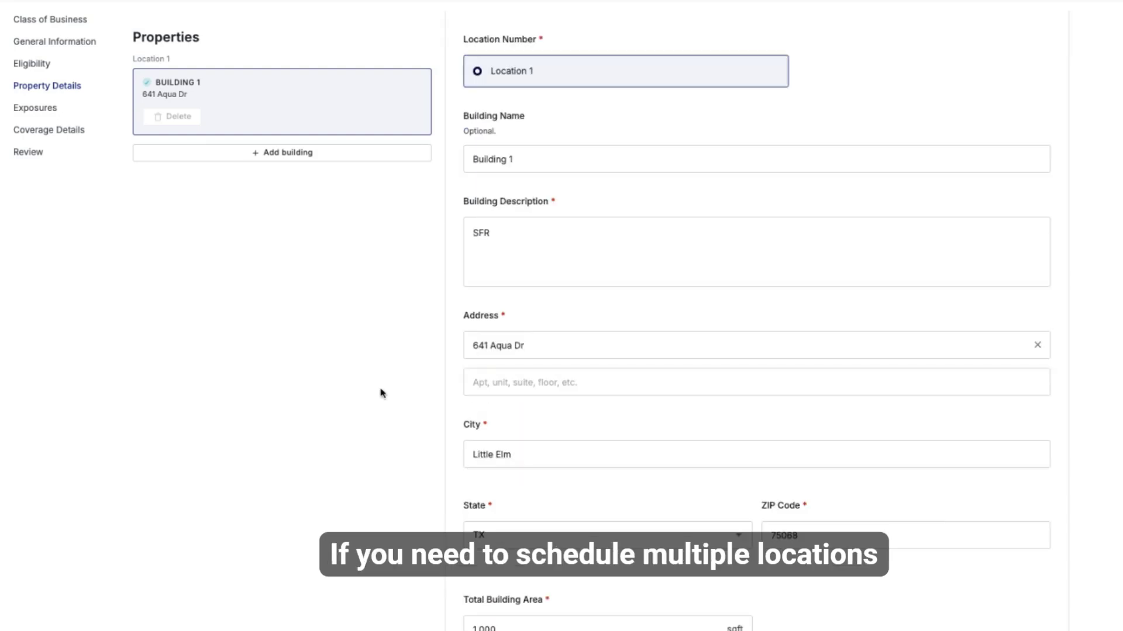
click(285, 160)
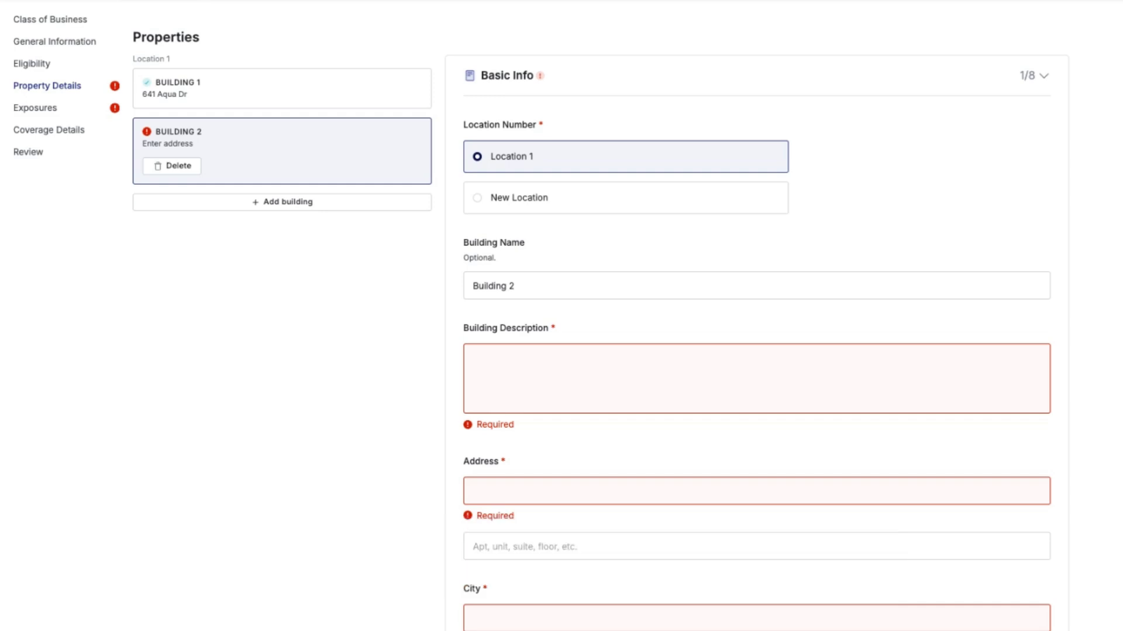
click(496, 198)
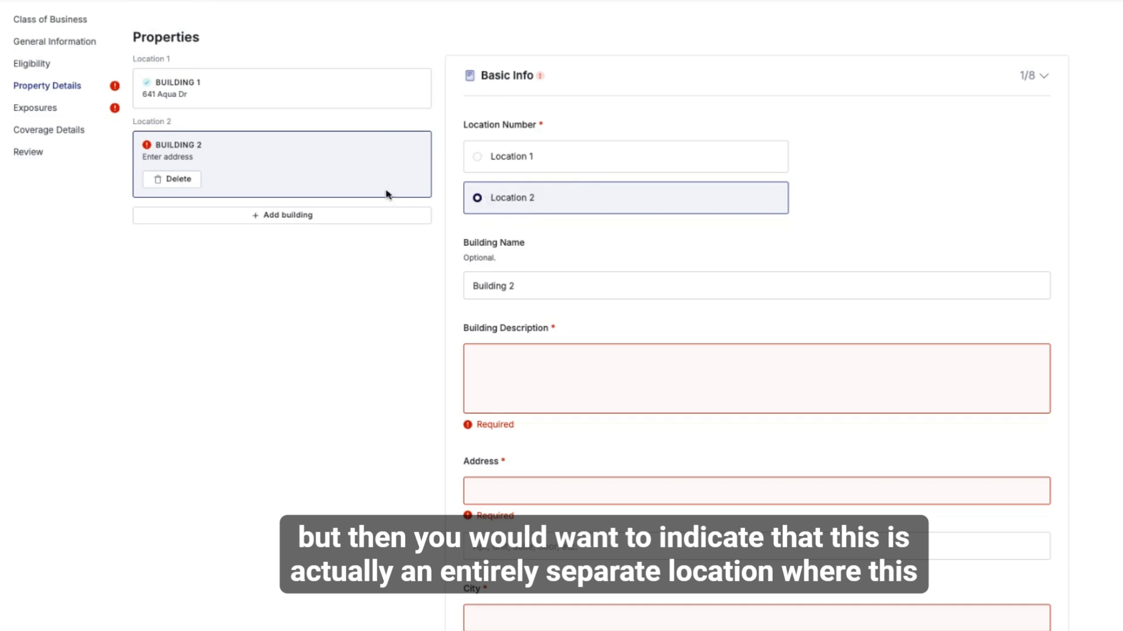
click(178, 179)
- Expand Building 1's Safeguards section and examine the rental type, burglary, sprinkler and fire safeguard answers
scroll(435, 462, down, 1)
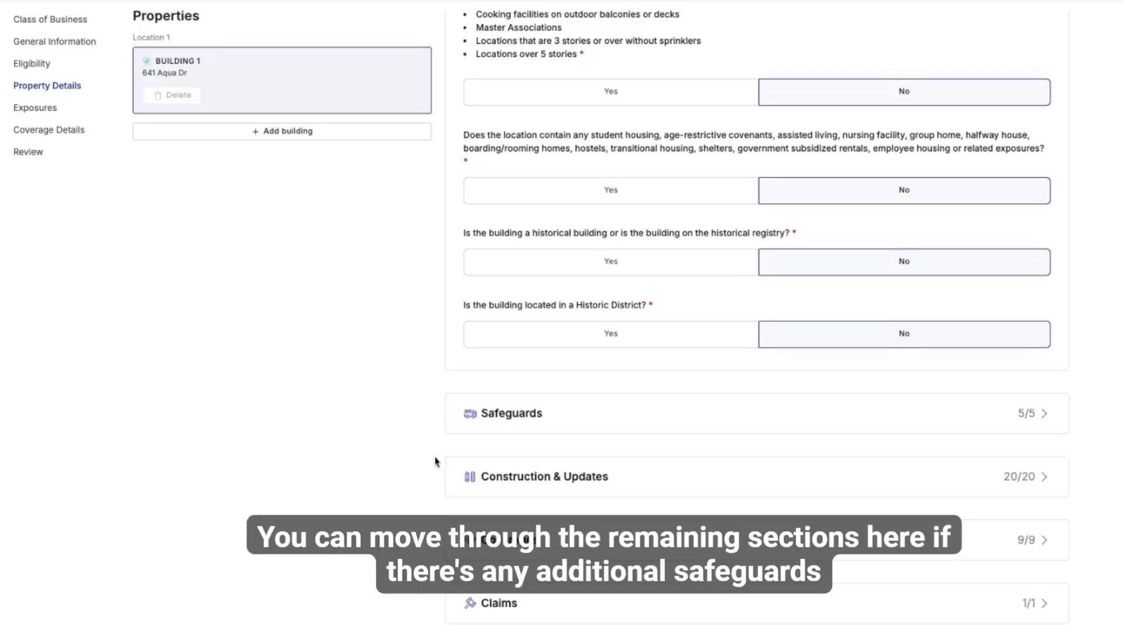
click(533, 416)
scroll(426, 431, down, 5)
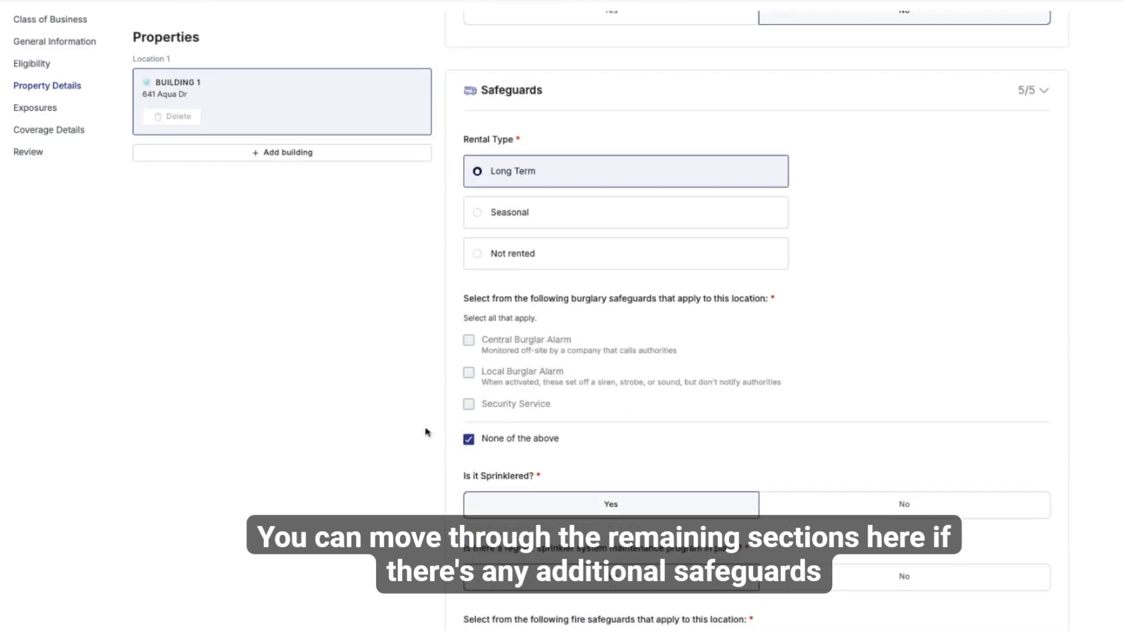
scroll(425, 432, down, 3)
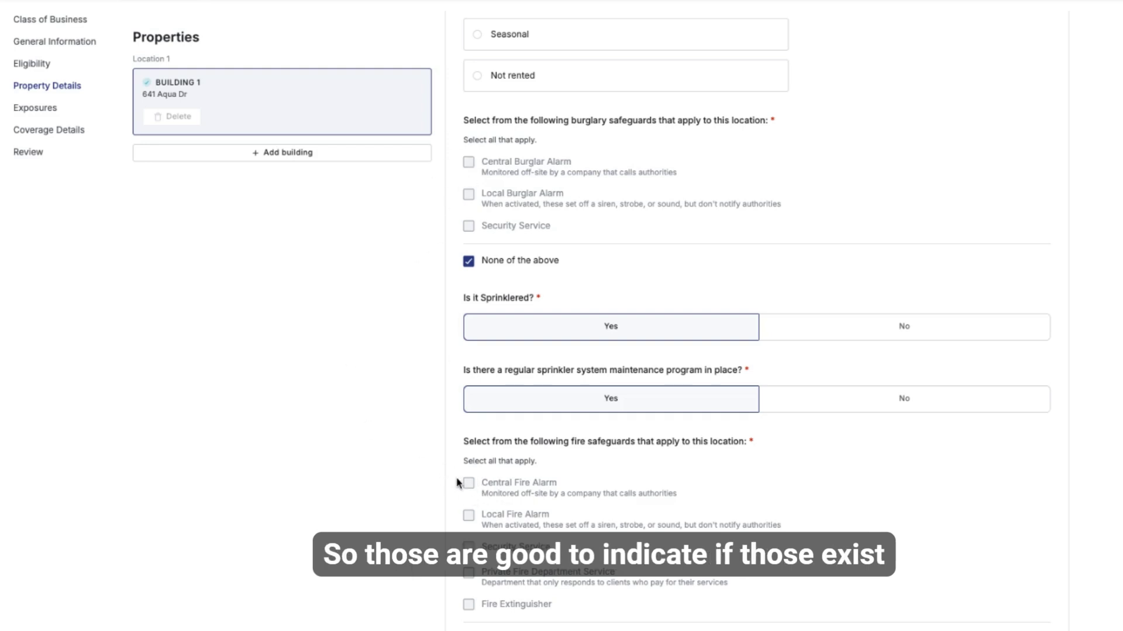
scroll(384, 458, down, 4)
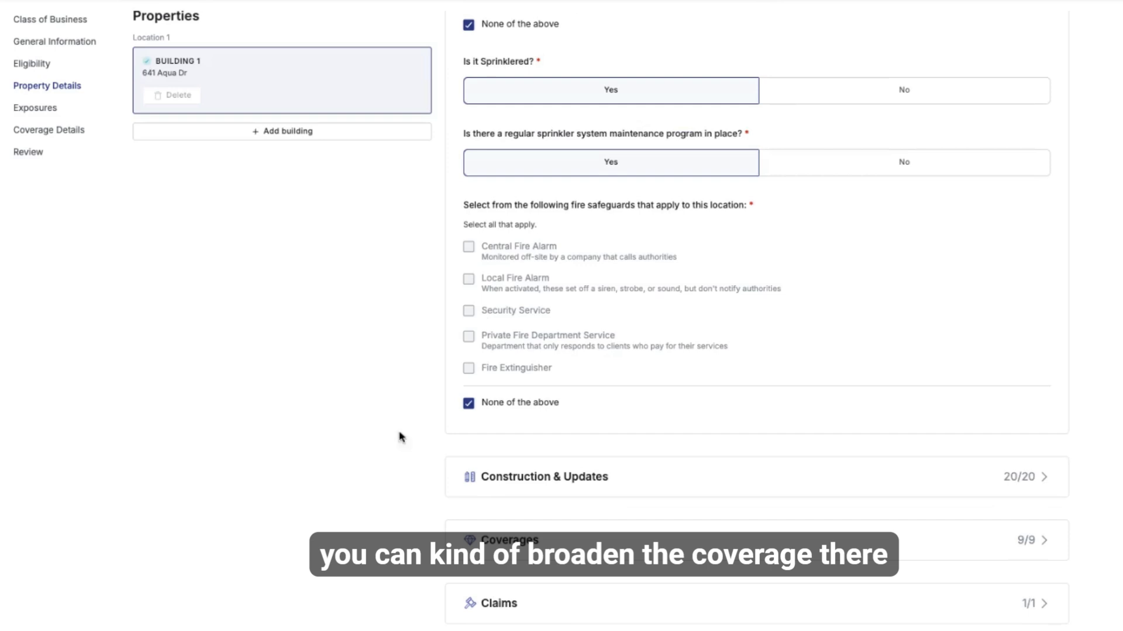
- Expand the Construction & Updates section and review the year built, gut rehab, electrical, roof, plumbing and HVAC update entries
click(541, 491)
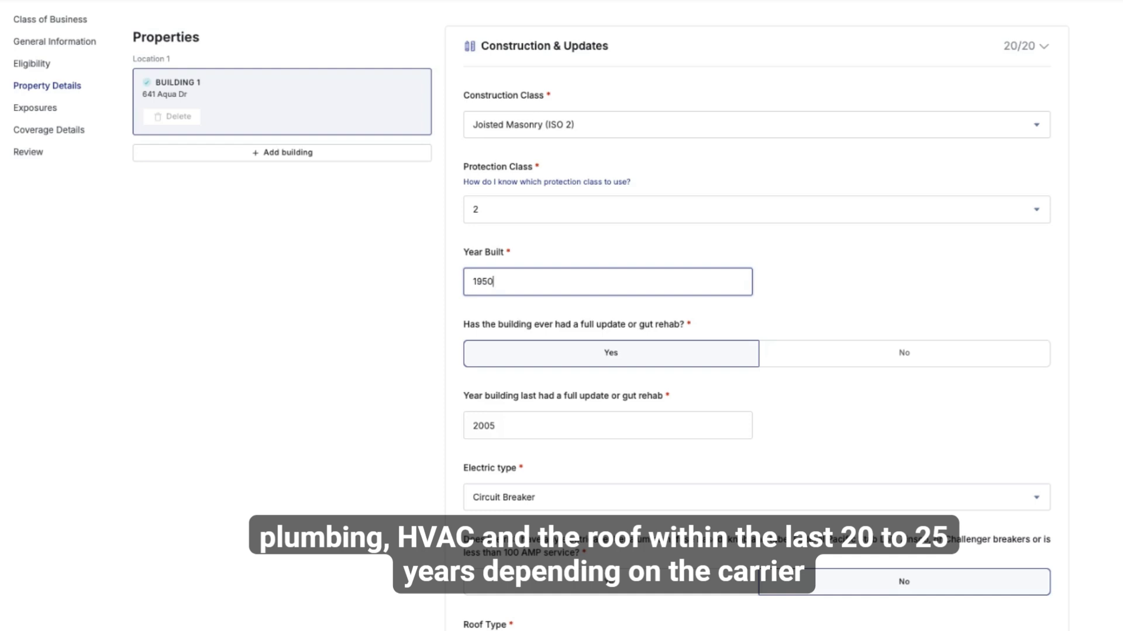
scroll(647, 463, down, 1)
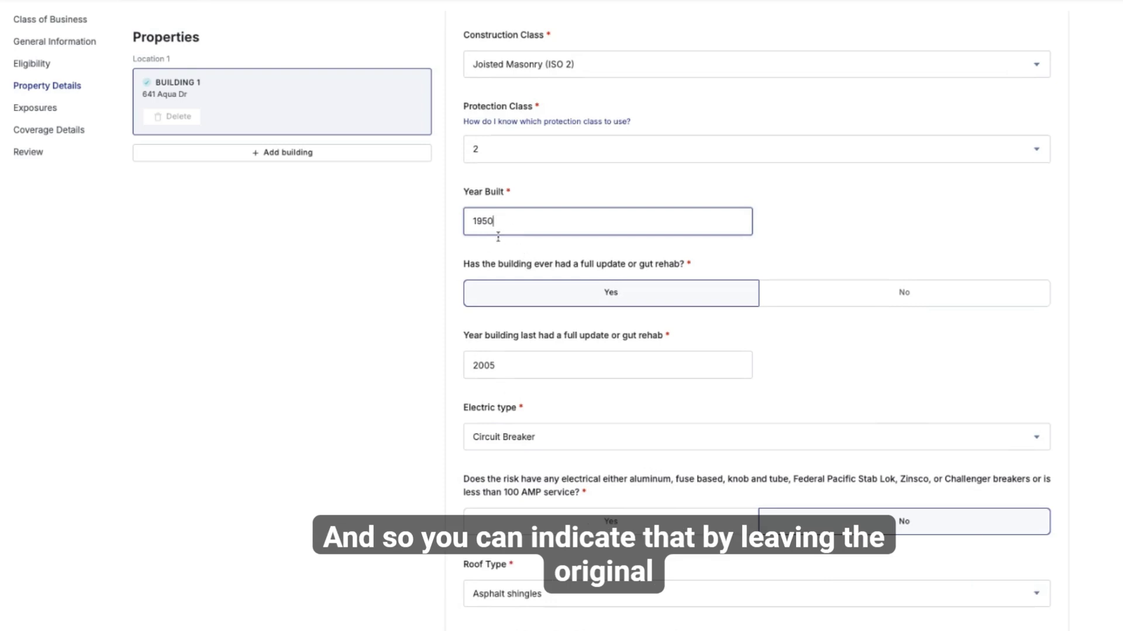
scroll(489, 205, down, 1)
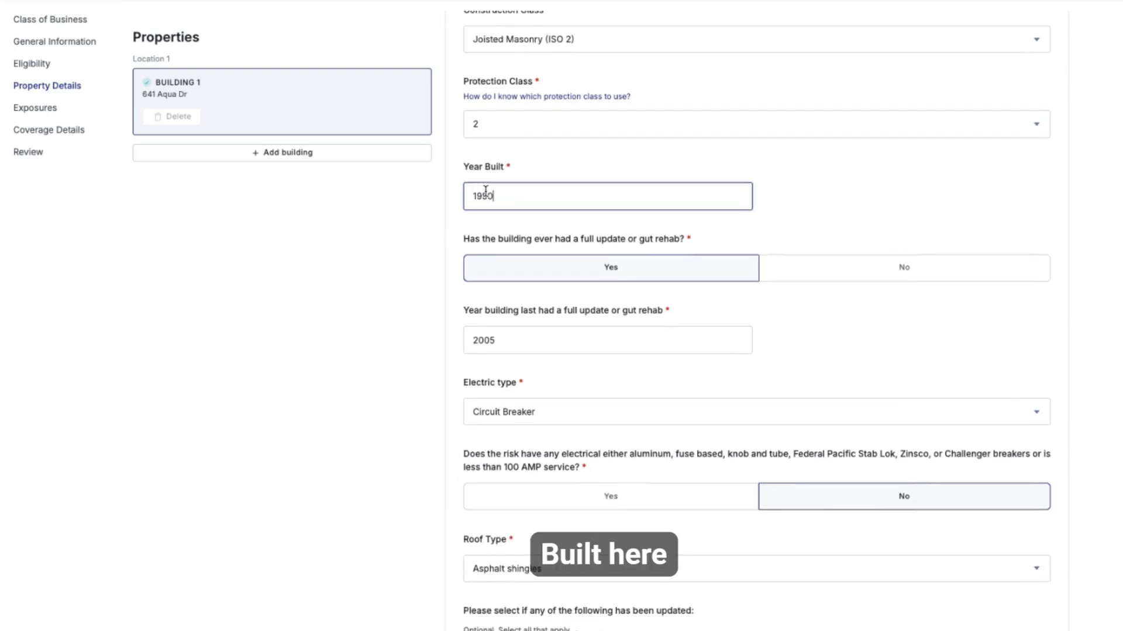
scroll(515, 205, down, 3)
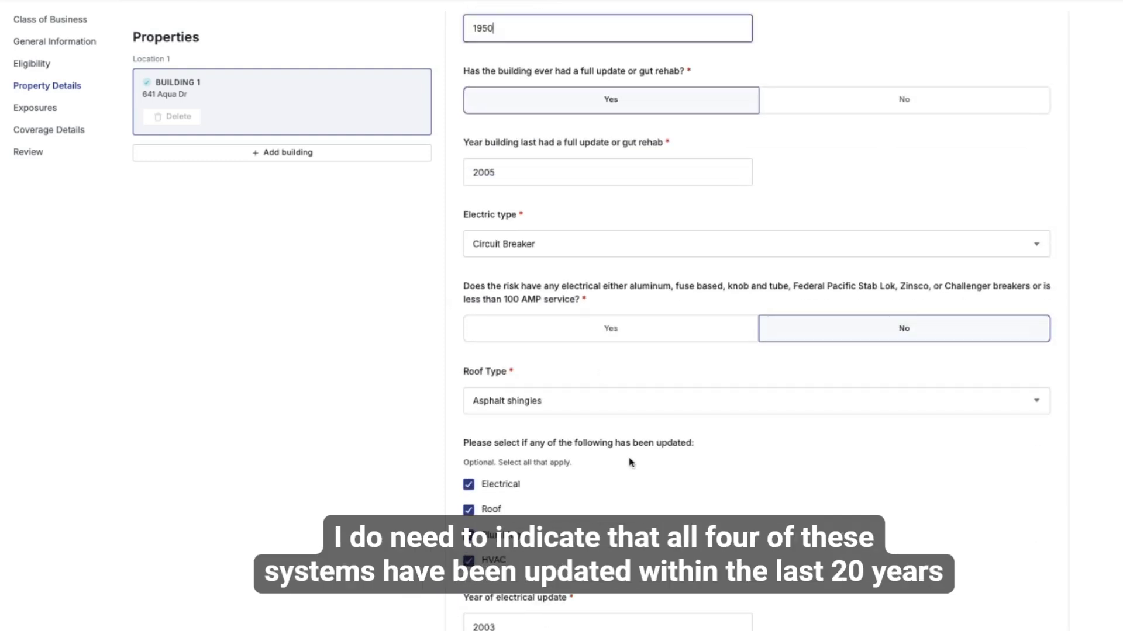
scroll(626, 459, down, 5)
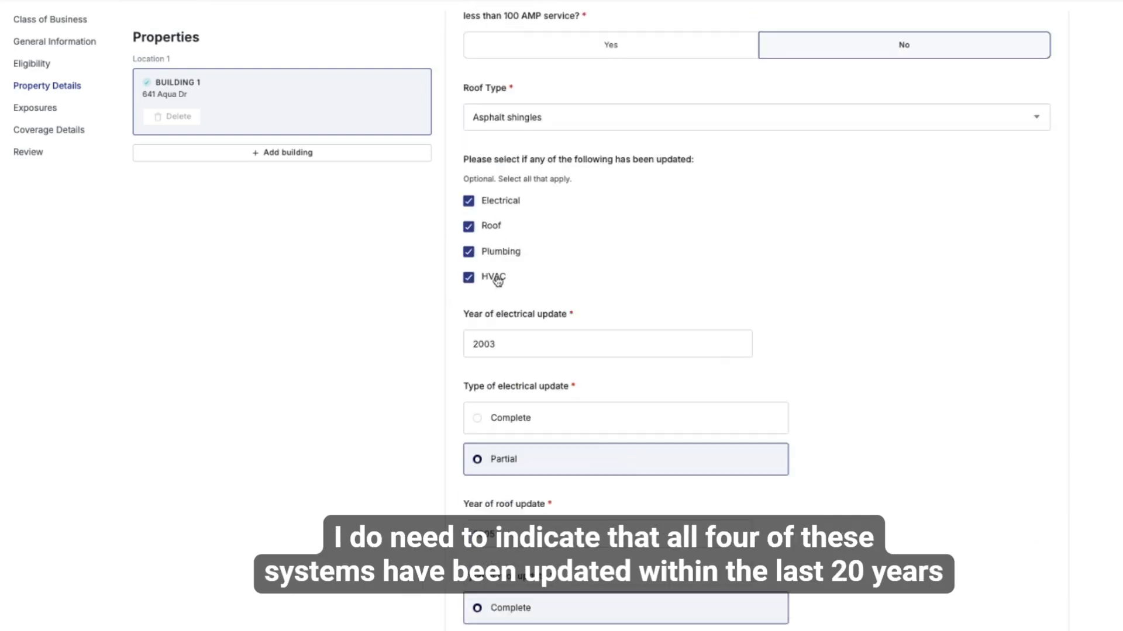
scroll(805, 300, down, 3)
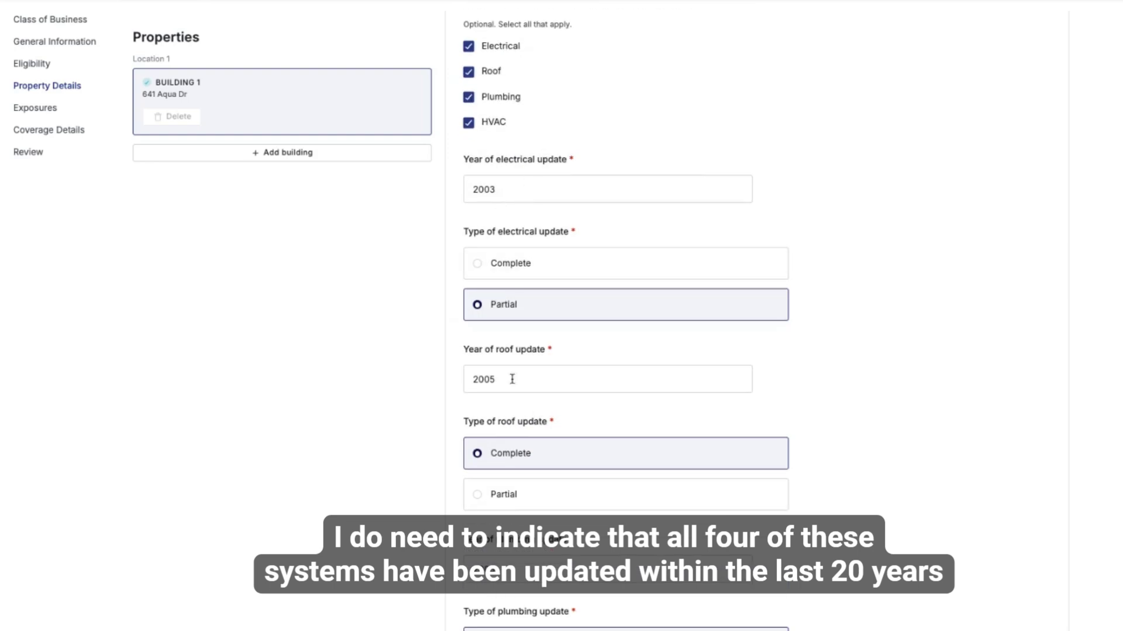
scroll(509, 379, down, 15)
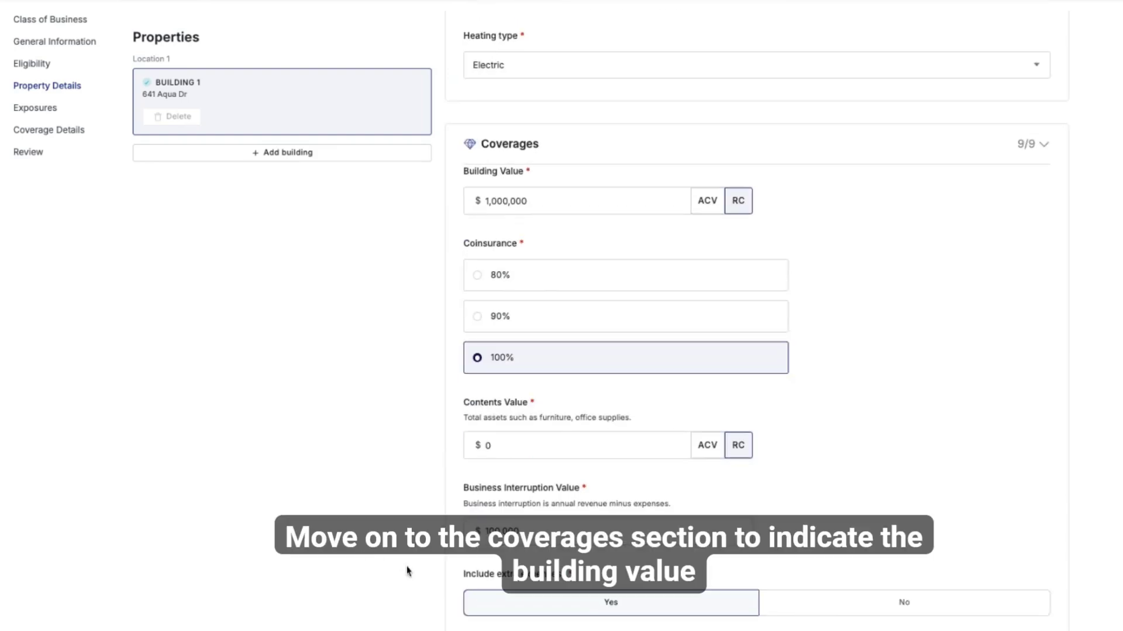
- Examine the building, contents and business interruption values in Coverages that make up the total insured value
scroll(408, 570, down, 1)
scroll(508, 267, up, 1)
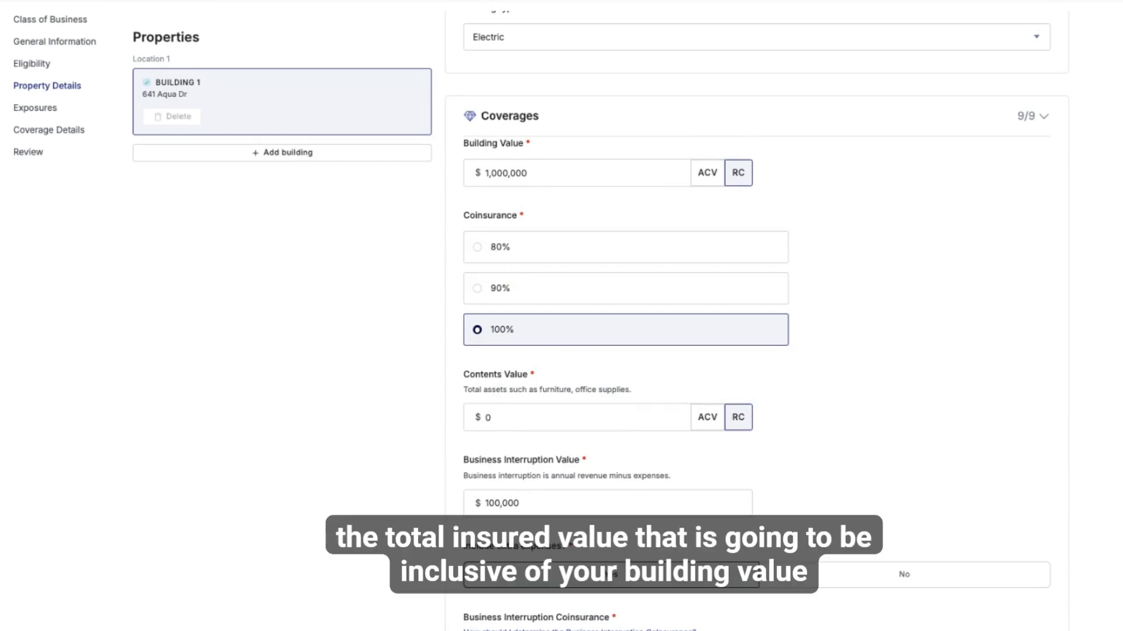
click(497, 173)
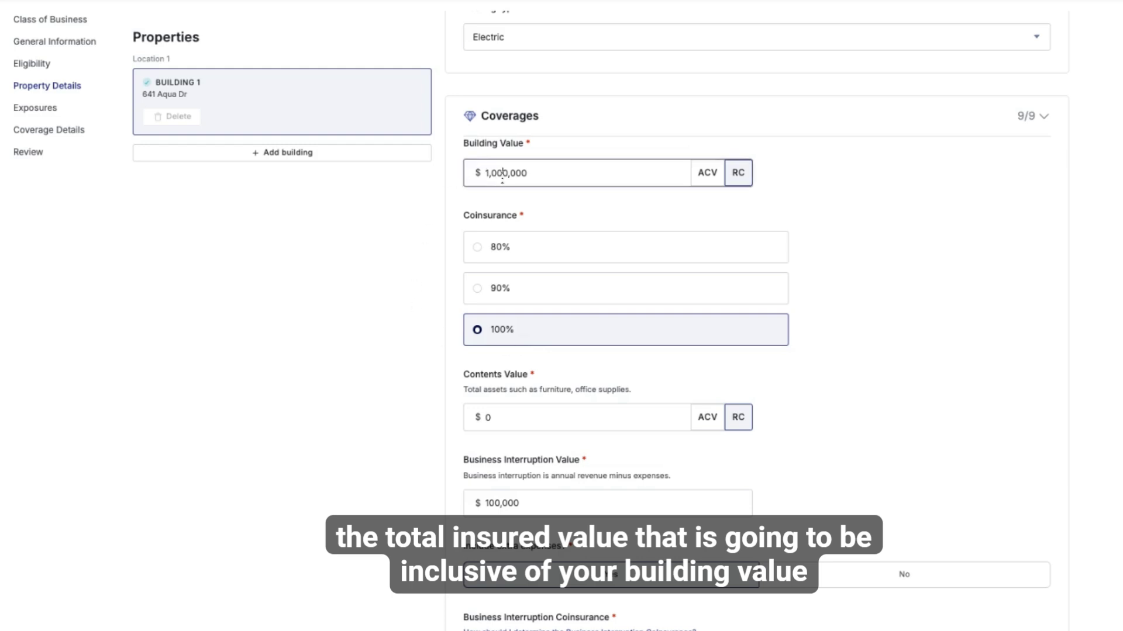
click(508, 417)
click(529, 504)
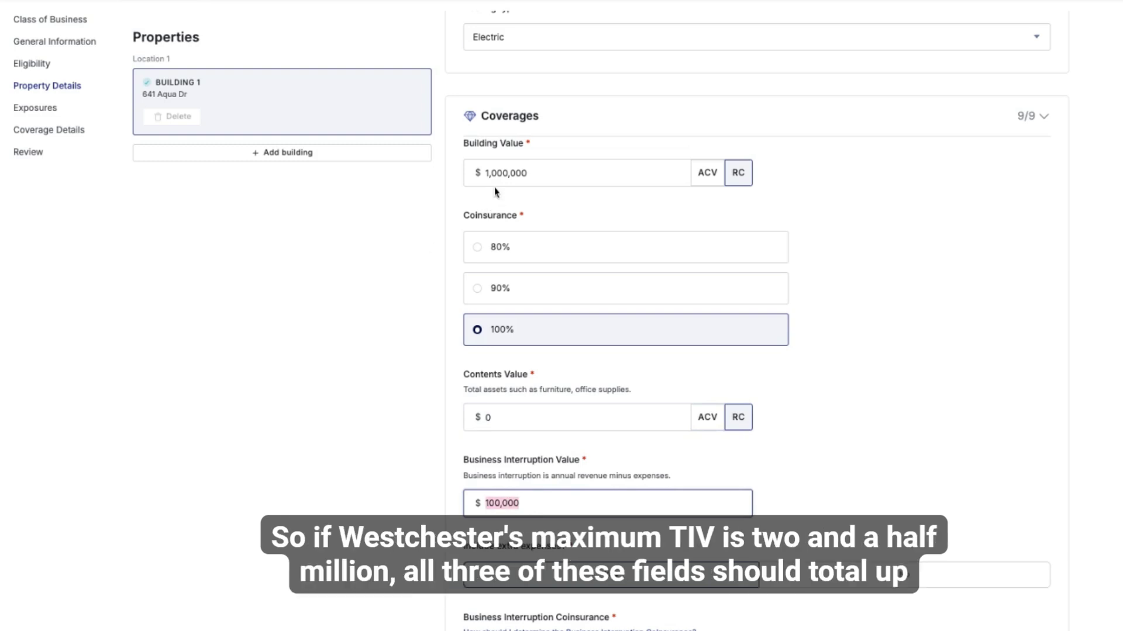
drag(497, 174, 536, 309)
click(497, 417)
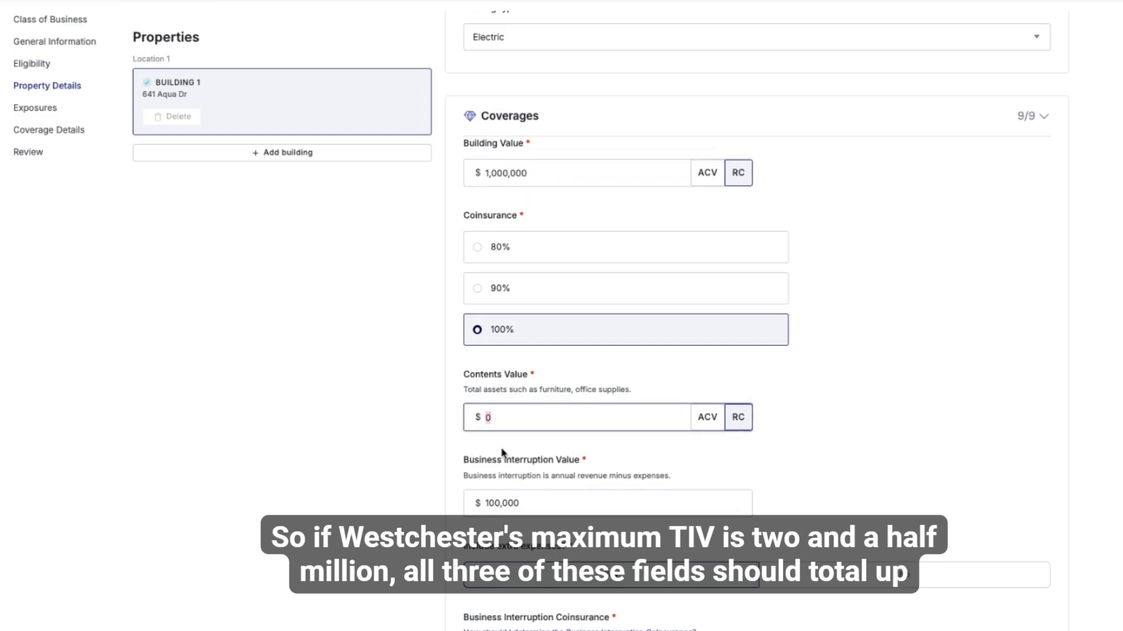
click(524, 500)
click(350, 456)
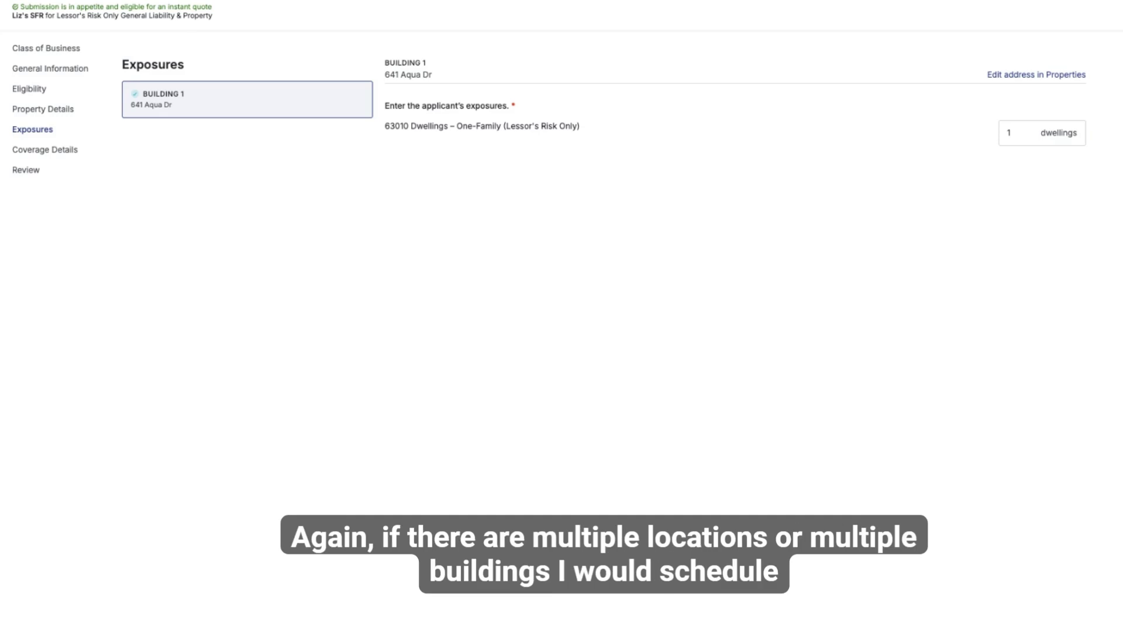
- Check the exposure amount and its unit for the Dwellings – One-Family class of Building 1
click(1018, 132)
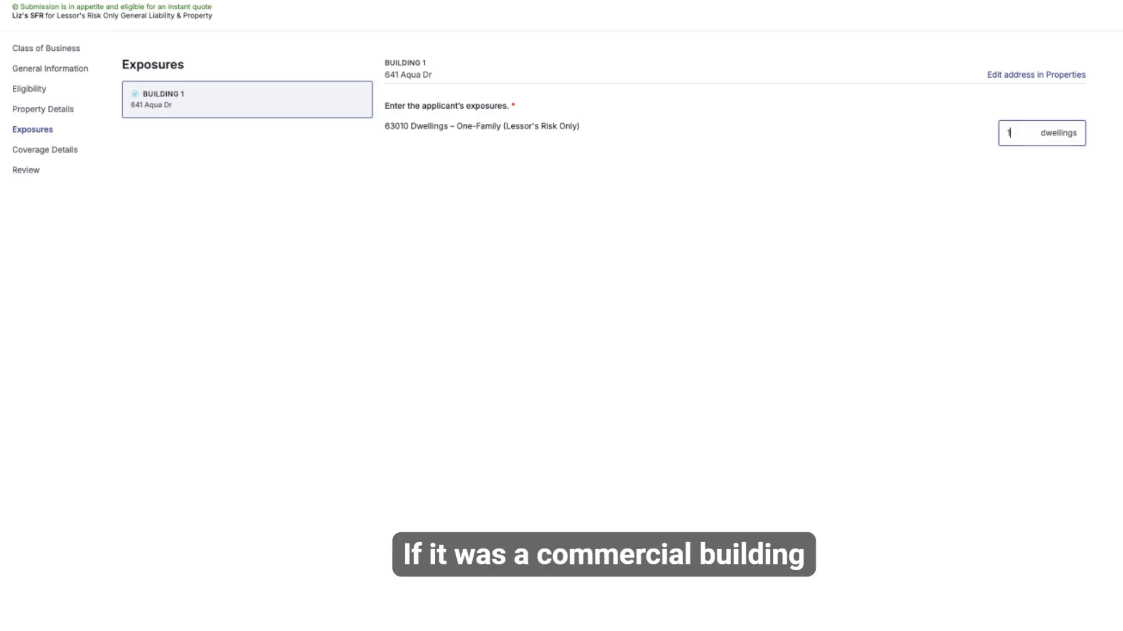
drag(1052, 132, 1068, 127)
click(1068, 127)
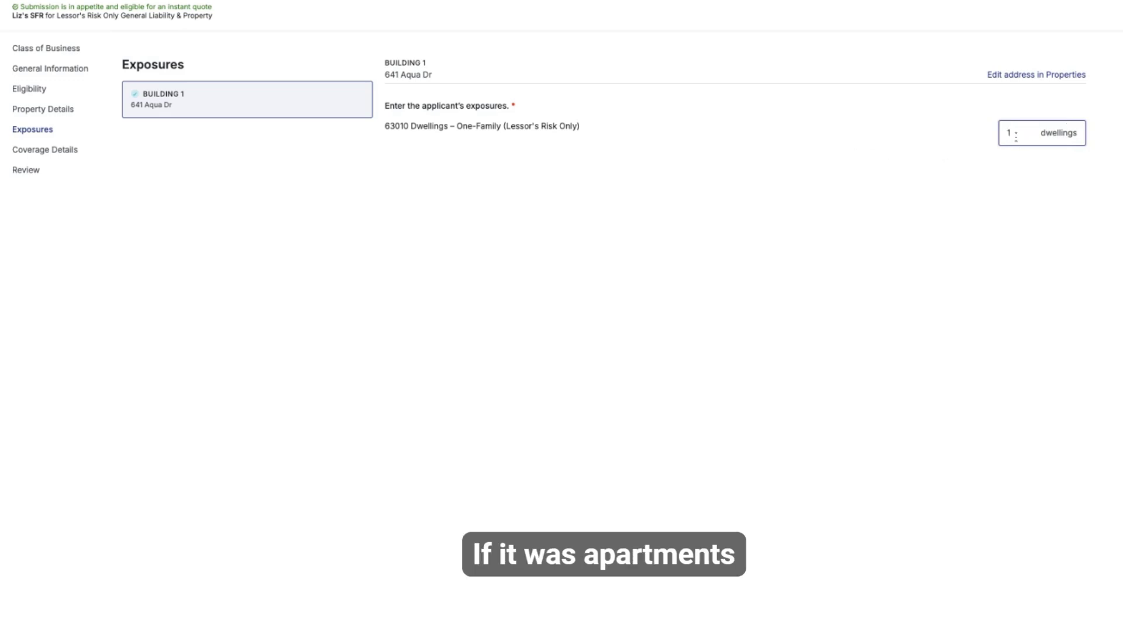
mouse_move(1046, 133)
mouse_down()
mouse_move(1069, 130)
mouse_move(1040, 132)
mouse_up()
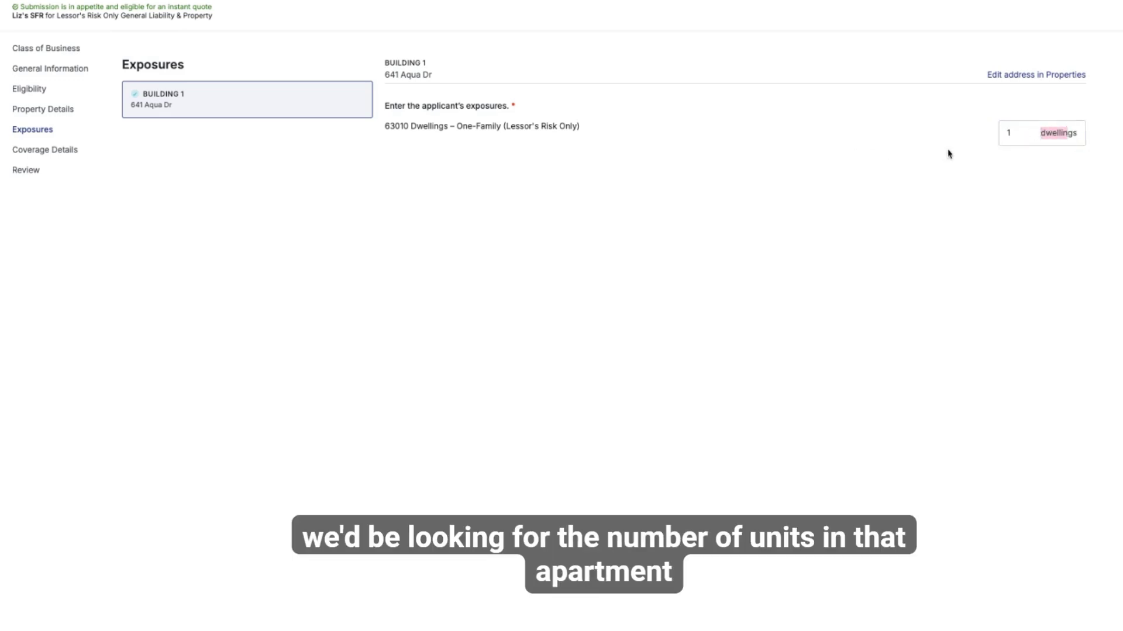
double_click(1049, 133)
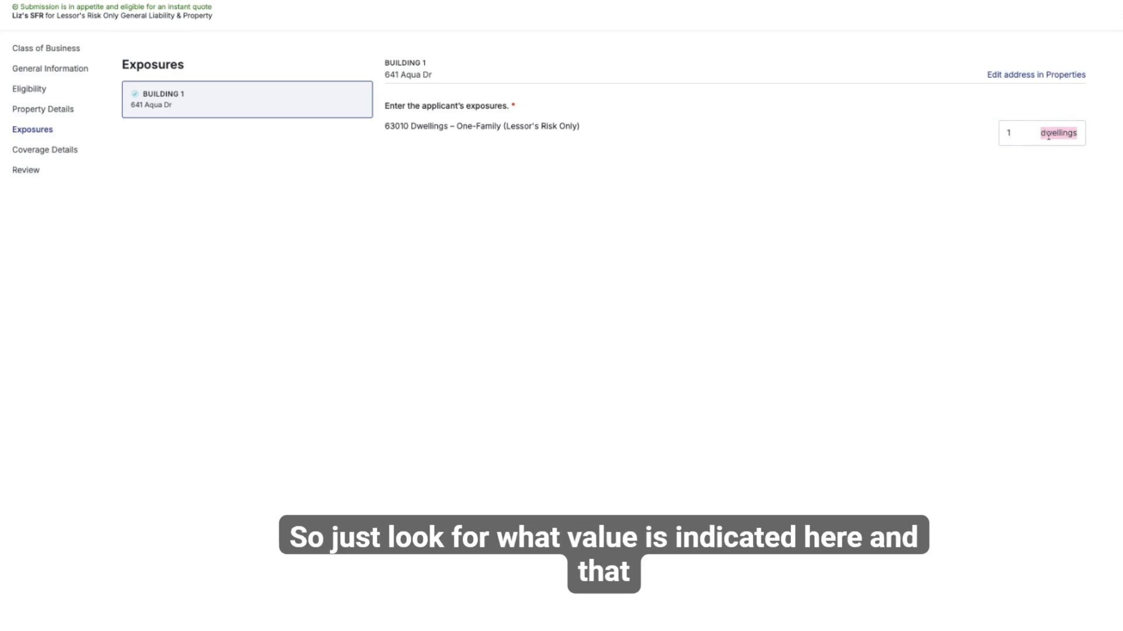
click(1061, 134)
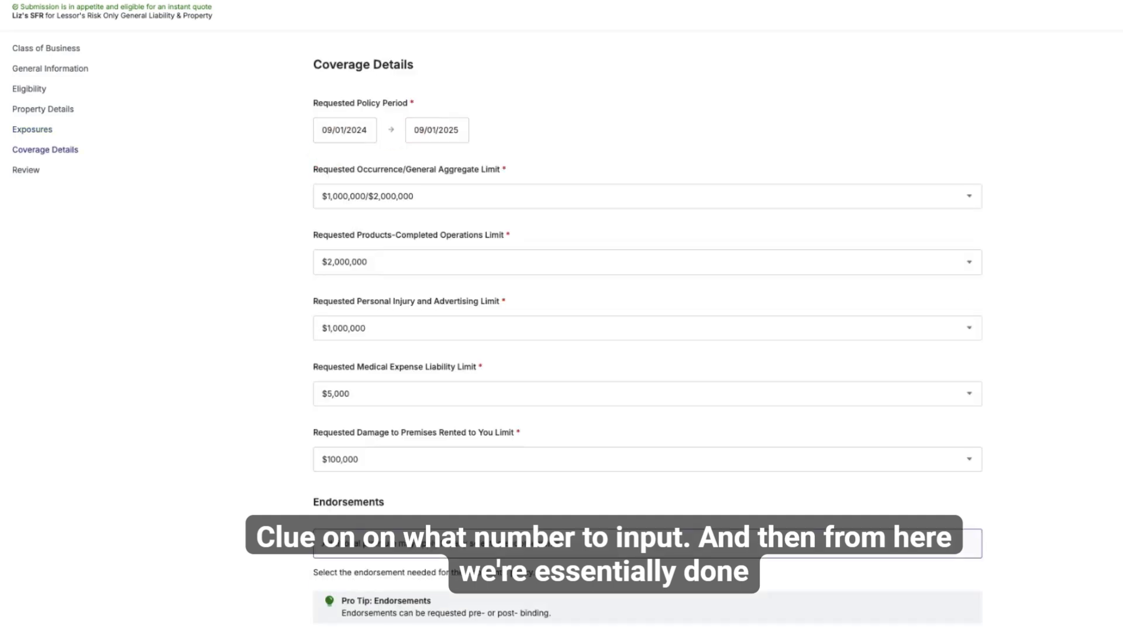
- Examine the requested policy period, the liability limits and the available endorsements in Coverage Details
click(355, 130)
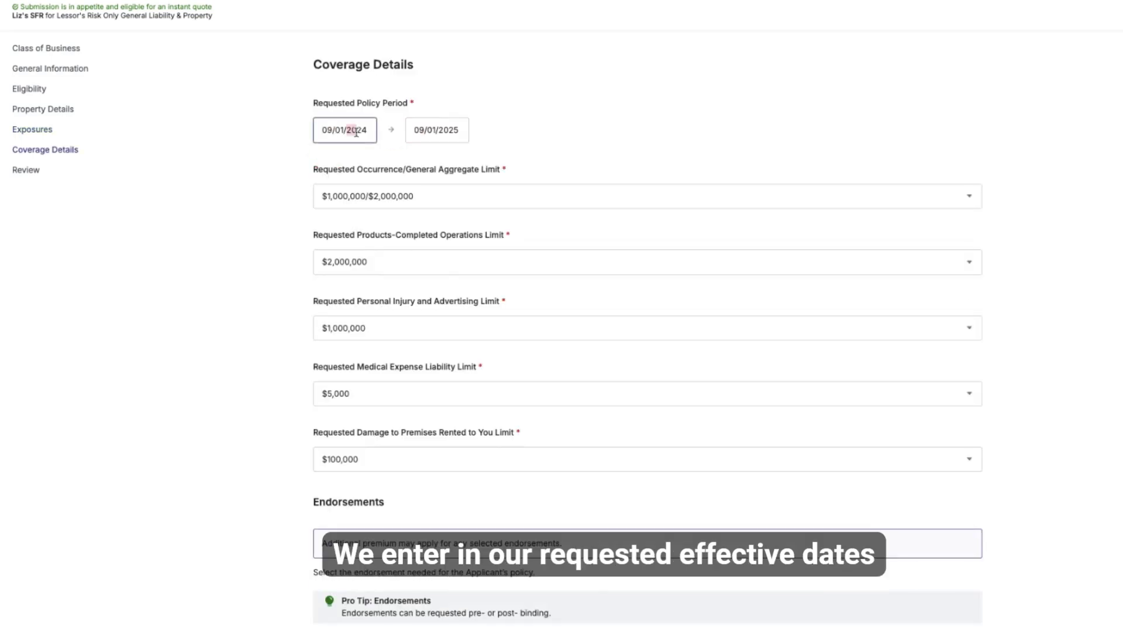
mouse_move(326, 130)
mouse_down()
mouse_move(358, 131)
mouse_move(323, 131)
mouse_up()
click(346, 131)
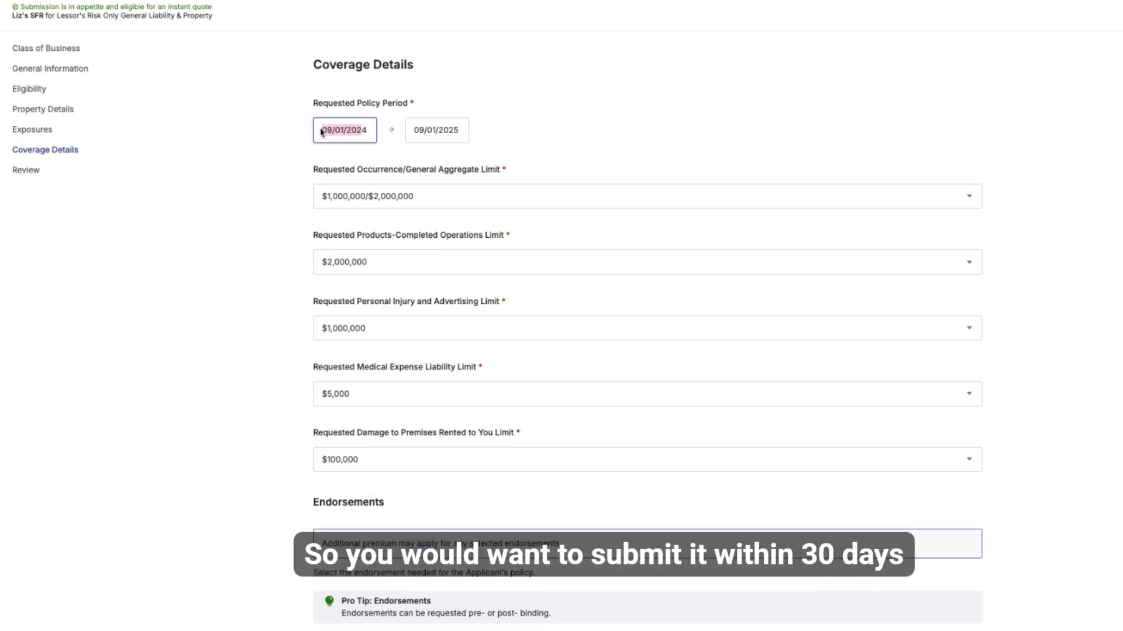
click(350, 134)
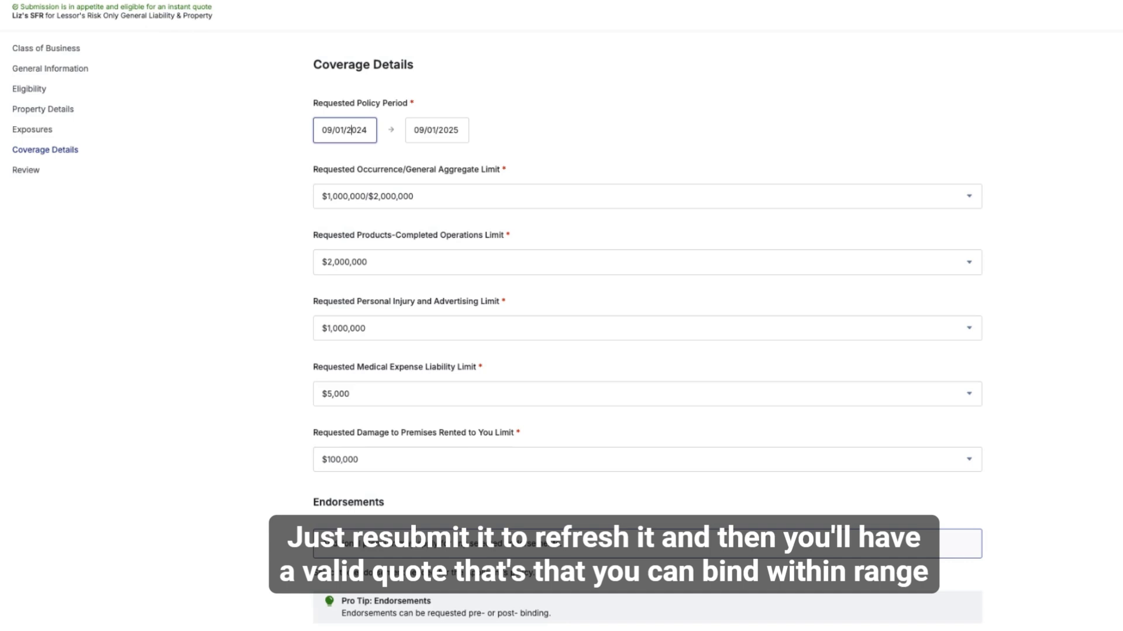
scroll(266, 439, down, 2)
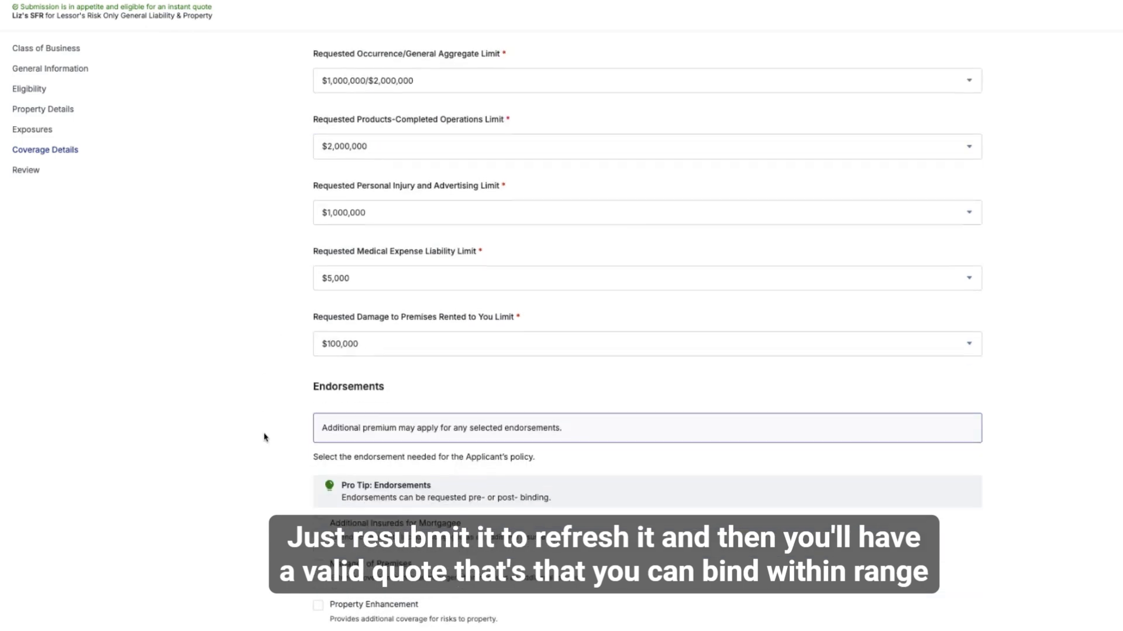
scroll(266, 476, down, 2)
scroll(266, 480, up, 4)
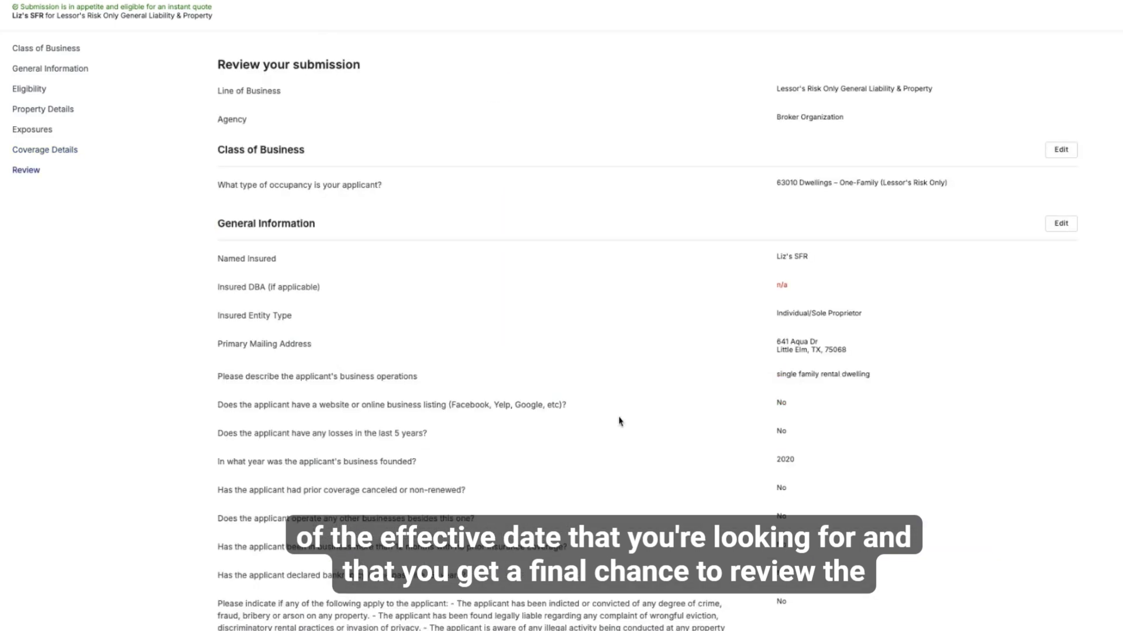
- Read through the full submission summary in Review to check the class of business and general information answers
scroll(618, 421, down, 12)
scroll(620, 421, down, 20)
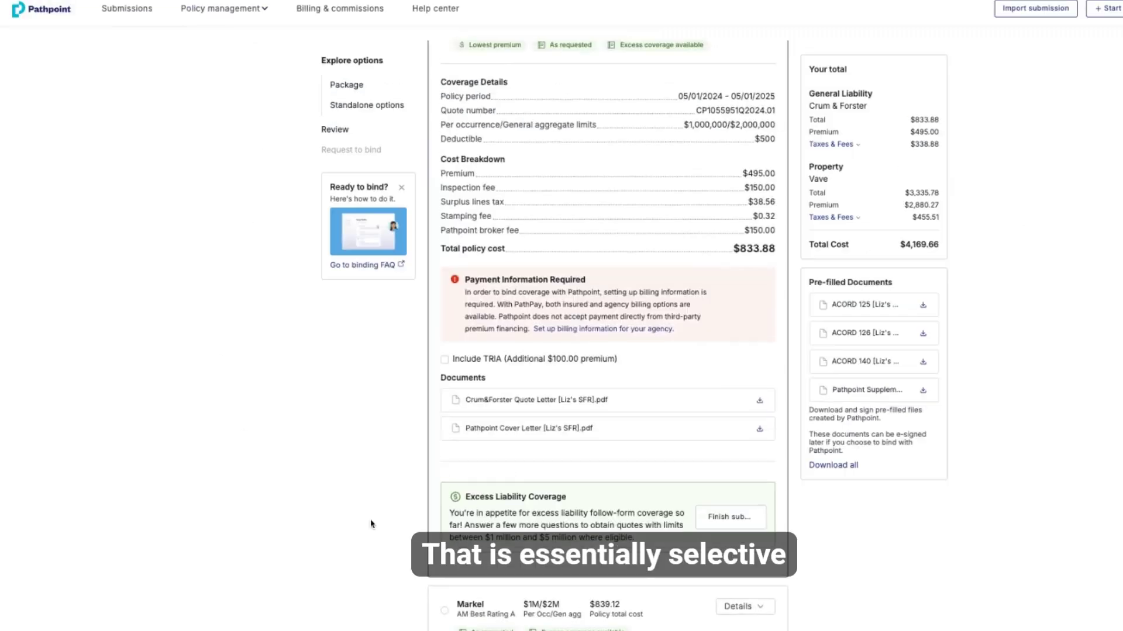
- Examine the Crum & Forster General Liability quote's coverage details, cost breakdown, documents and excess liability option
scroll(371, 524, down, 4)
scroll(368, 525, up, 12)
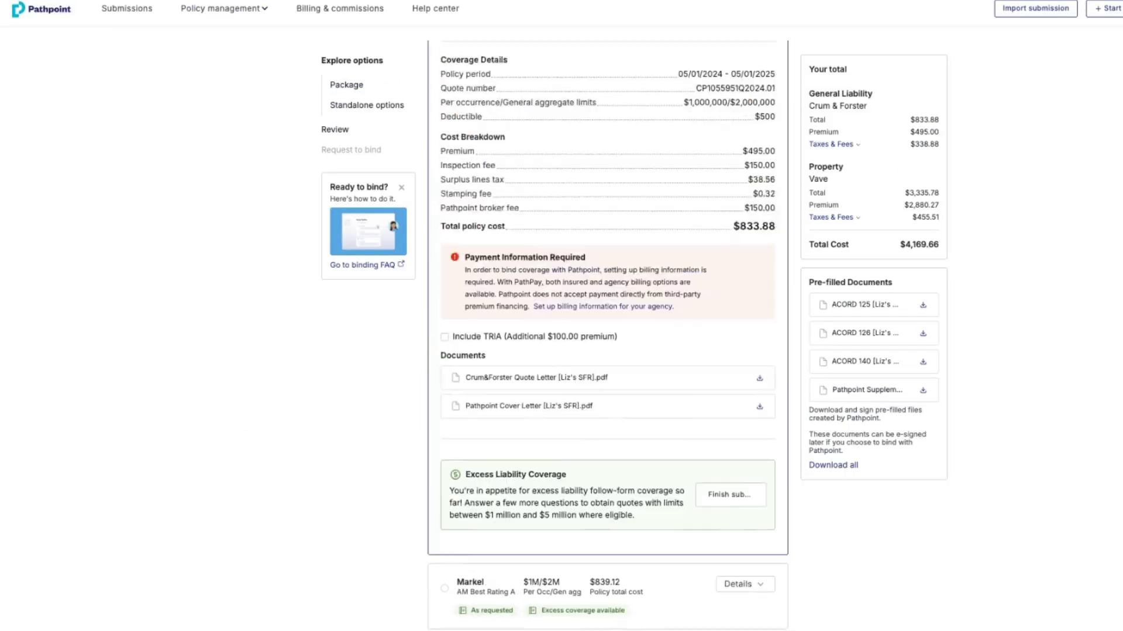